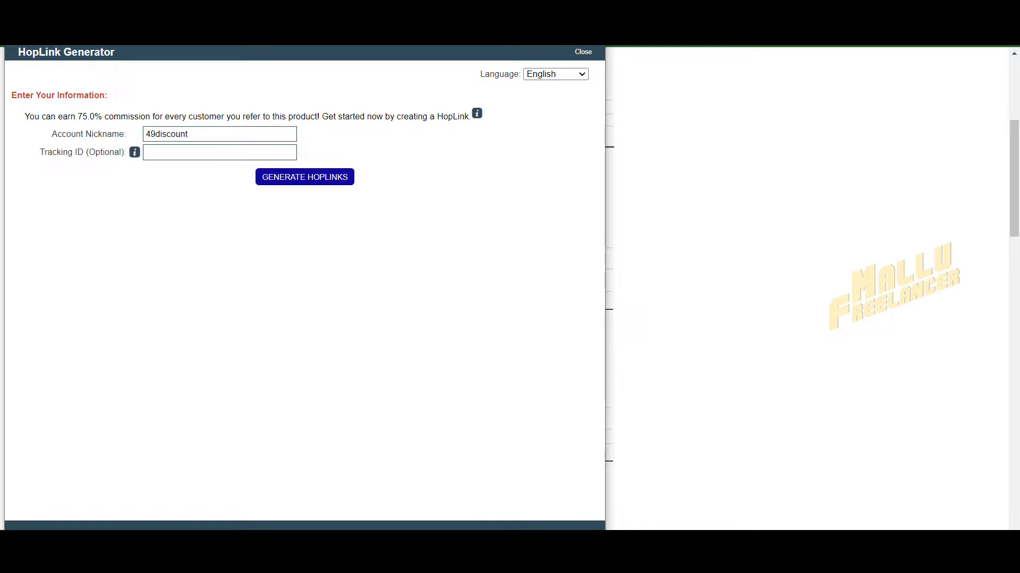
Generate the encrypted HopLink for the EXIPURE offer without a tracking ID, copy it, and close the generator window.
drag(285, 12, 404, 47)
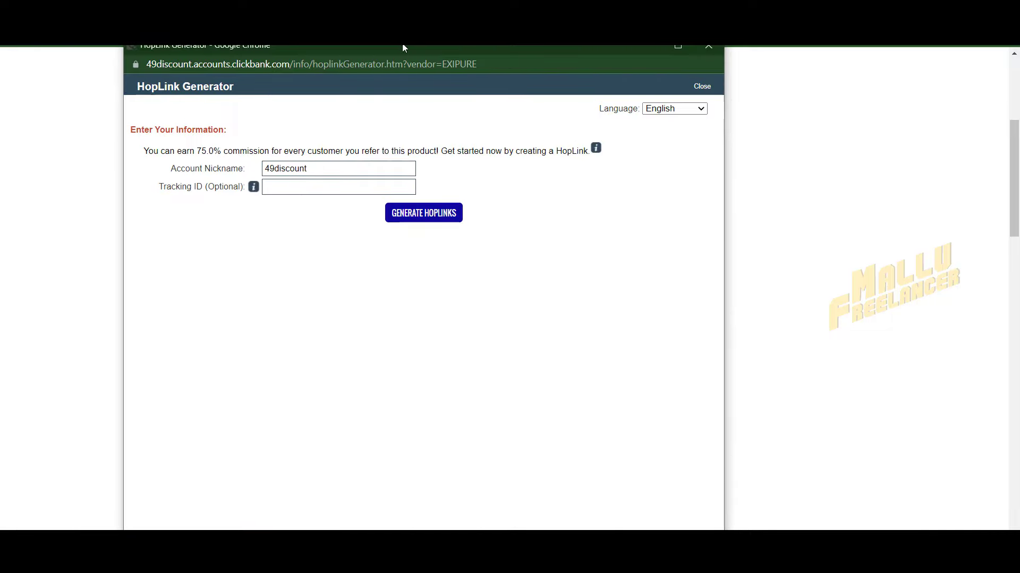
click(414, 216)
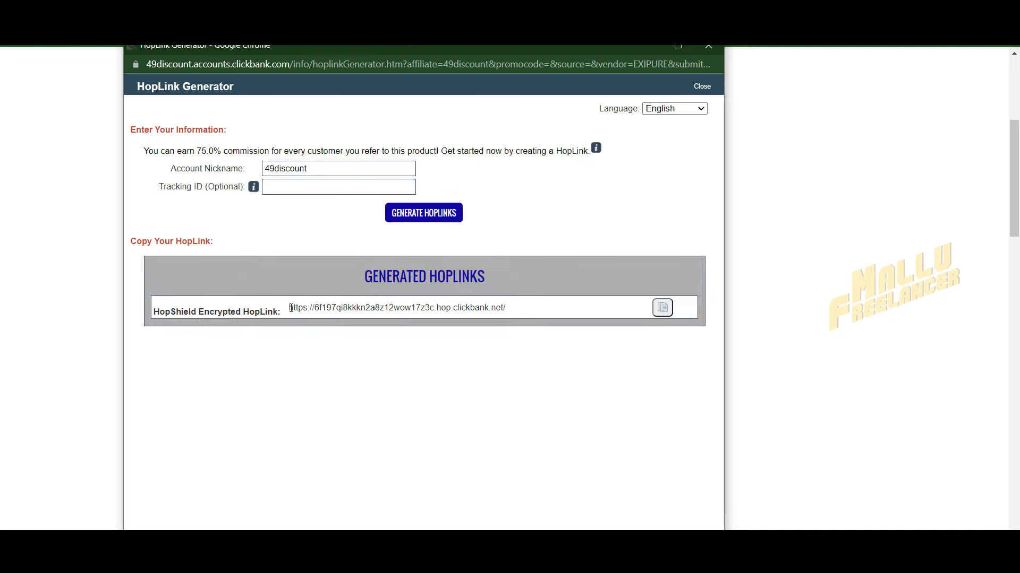
drag(289, 308, 530, 312)
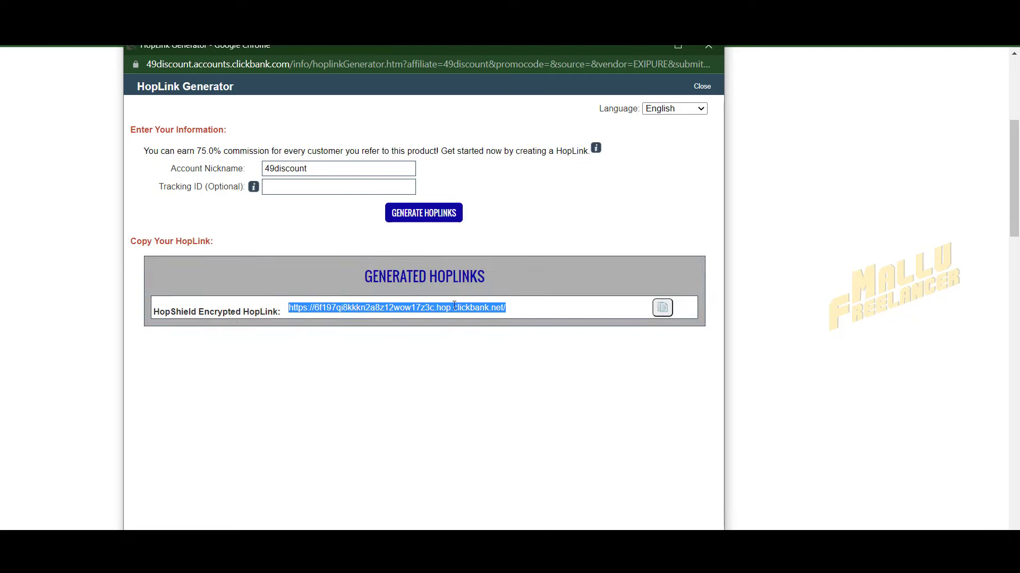
drag(523, 312, 293, 311)
click(324, 308)
mouse_move(290, 307)
mouse_down()
mouse_move(519, 312)
mouse_move(300, 318)
mouse_move(293, 309)
mouse_up()
click(663, 309)
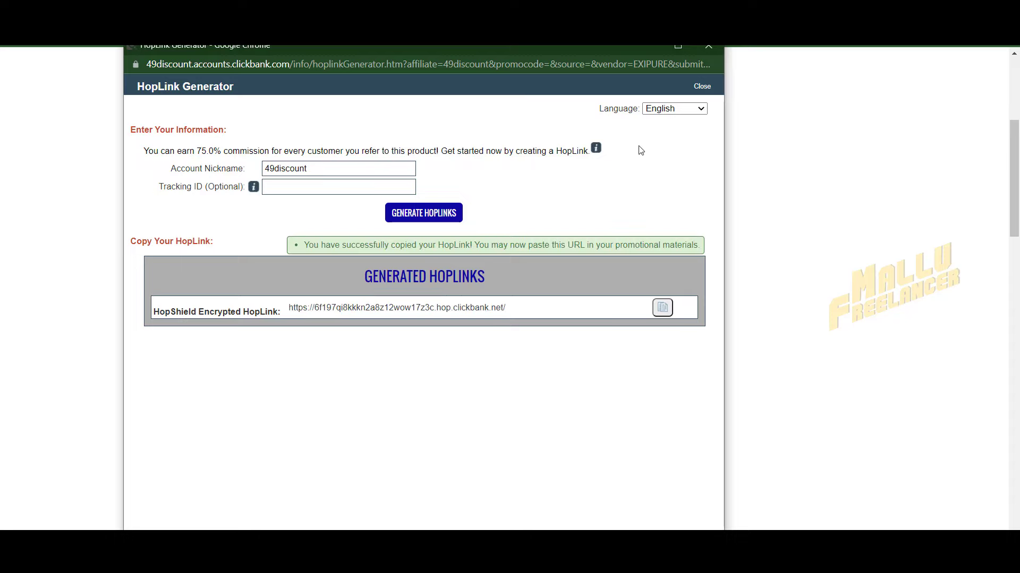
drag(458, 47, 486, 77)
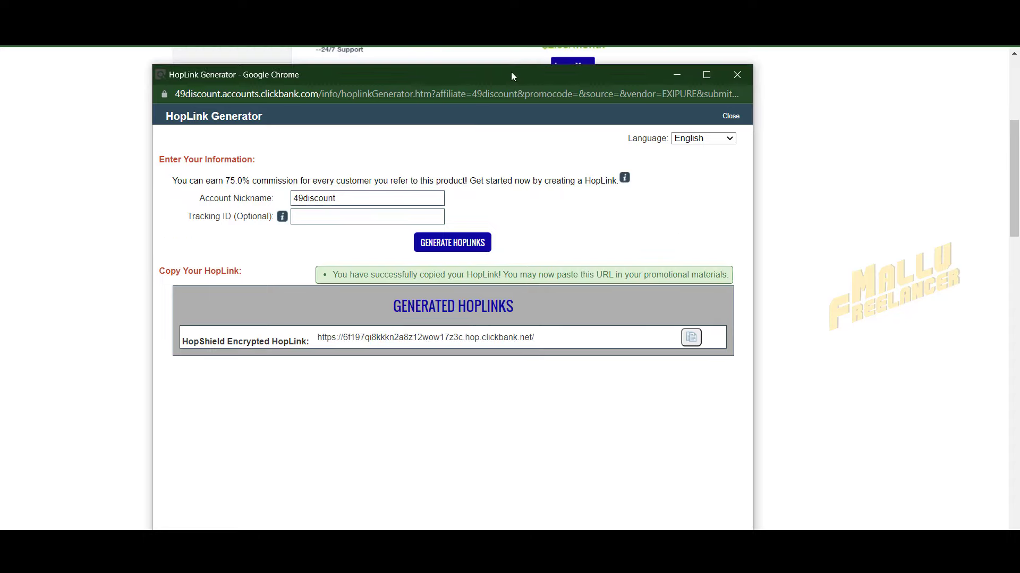
click(738, 75)
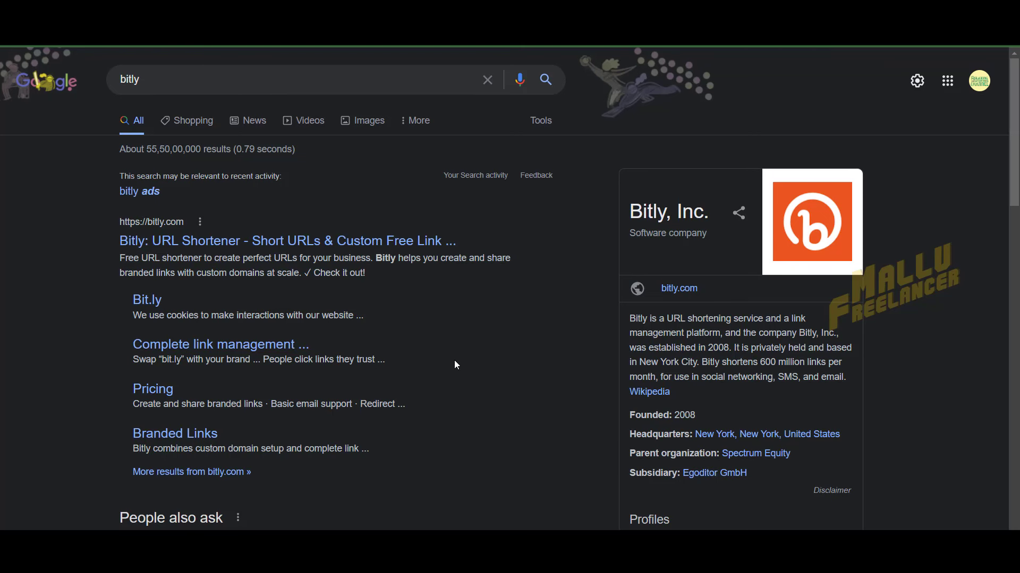
Open the Bitly website from the search results and dismiss its Bitly Basic promotion.
scroll(454, 360, down, 3)
scroll(453, 355, up, 3)
click(153, 244)
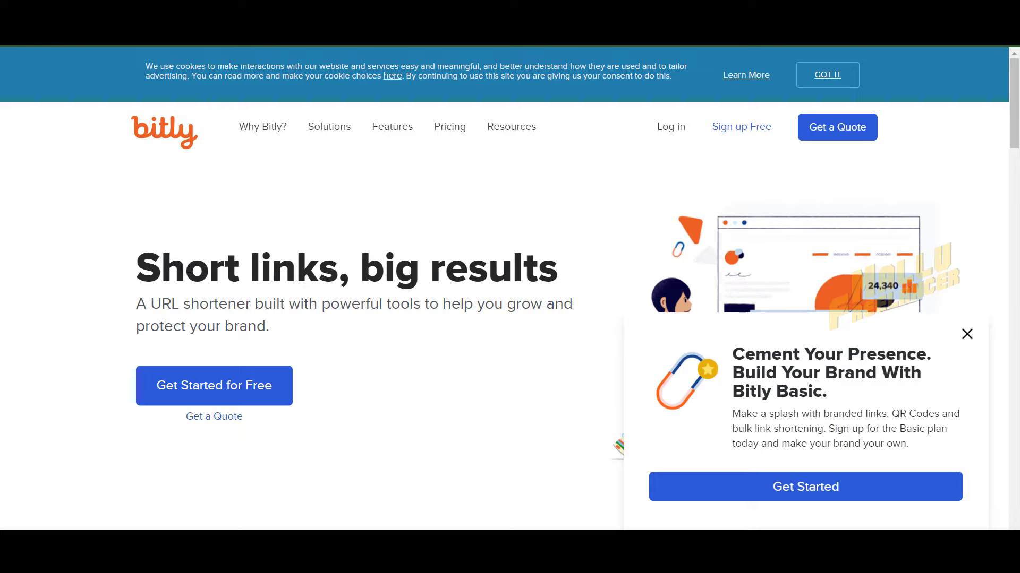
click(967, 334)
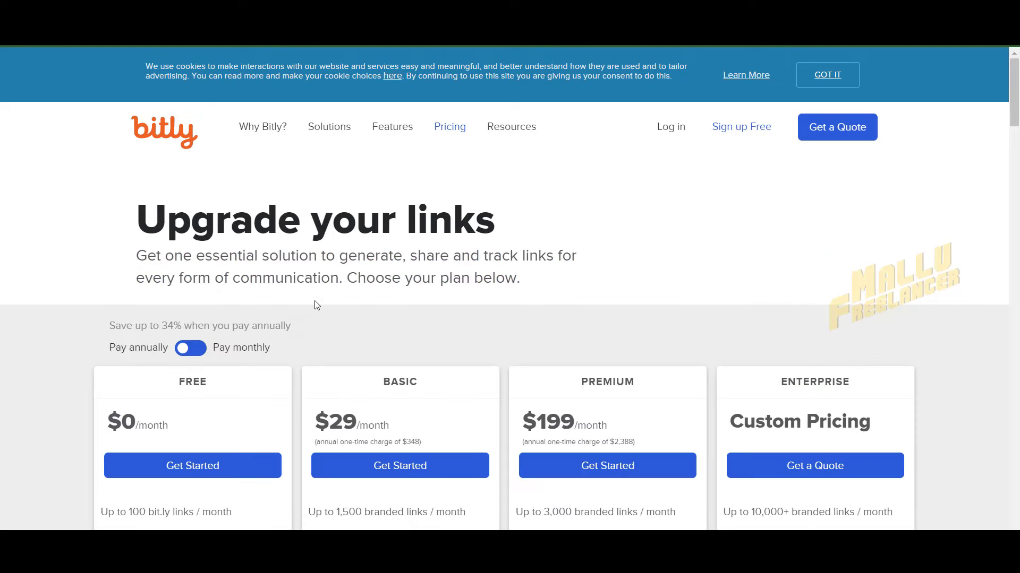
Compare the monthly link allowances of Bitly's Free, Basic, Premium and Enterprise plans.
scroll(316, 304, down, 3)
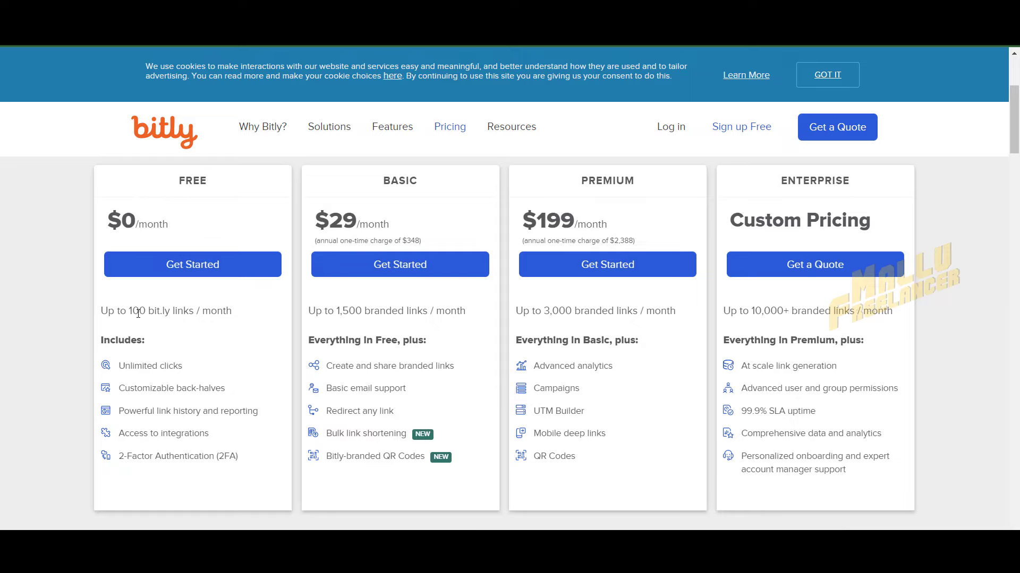
drag(141, 311, 130, 312)
click(165, 312)
drag(336, 312, 358, 312)
drag(559, 312, 570, 313)
drag(754, 313, 783, 314)
click(209, 325)
Sign up for the Free plan by creating a new Bitly account with a Google account, skipping the link usage question.
click(184, 266)
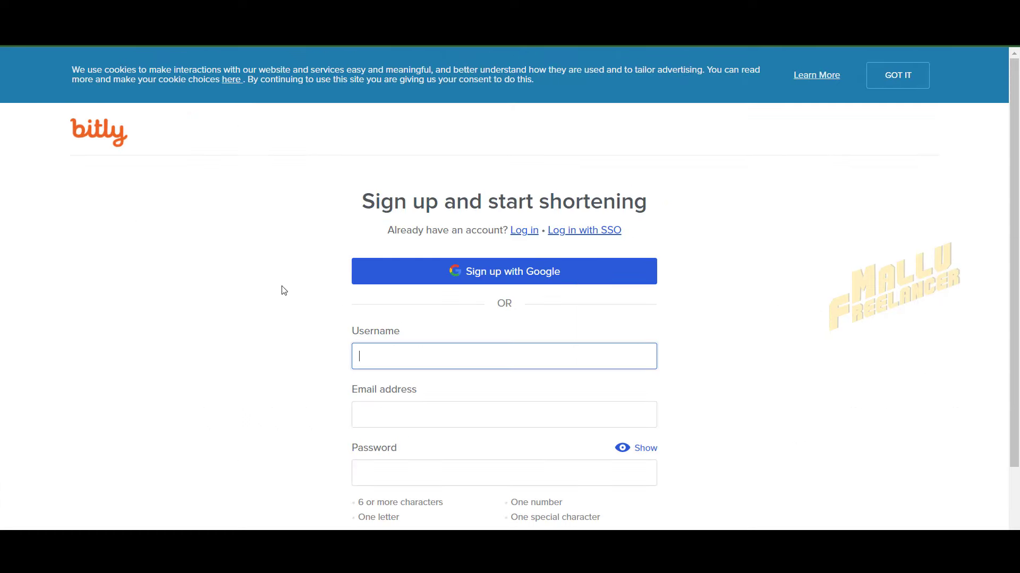
scroll(450, 386, down, 2)
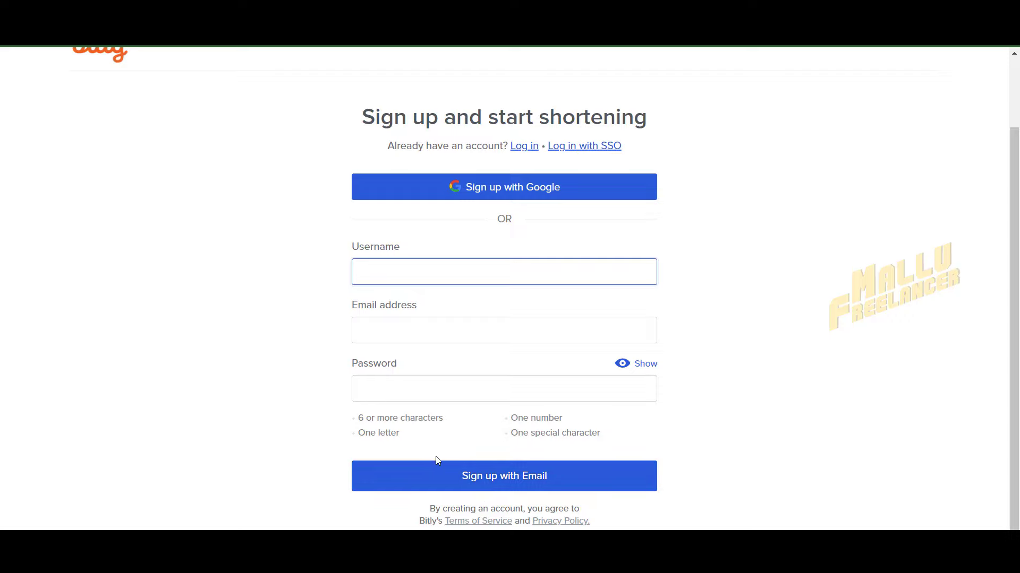
scroll(519, 425, up, 2)
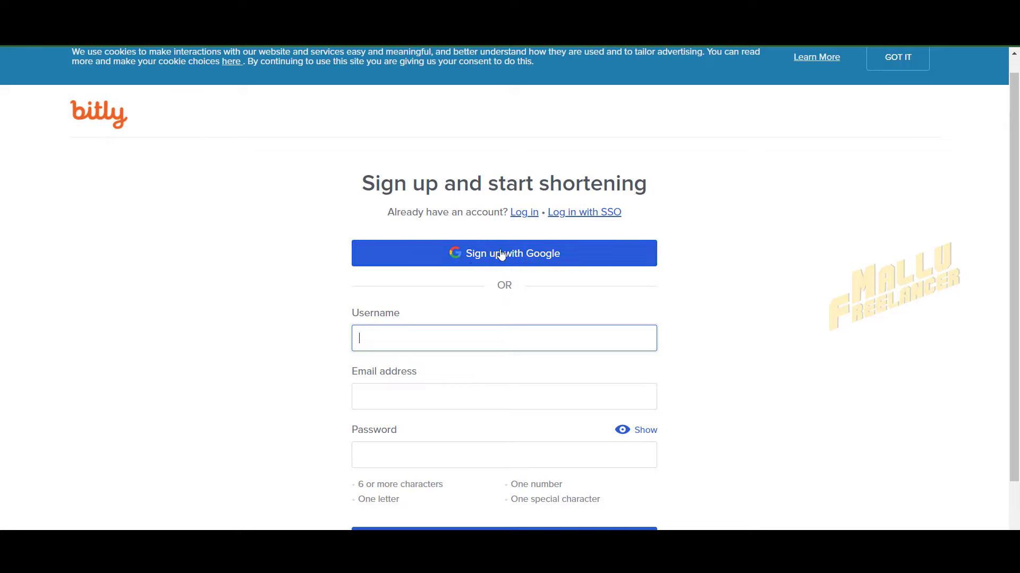
click(519, 253)
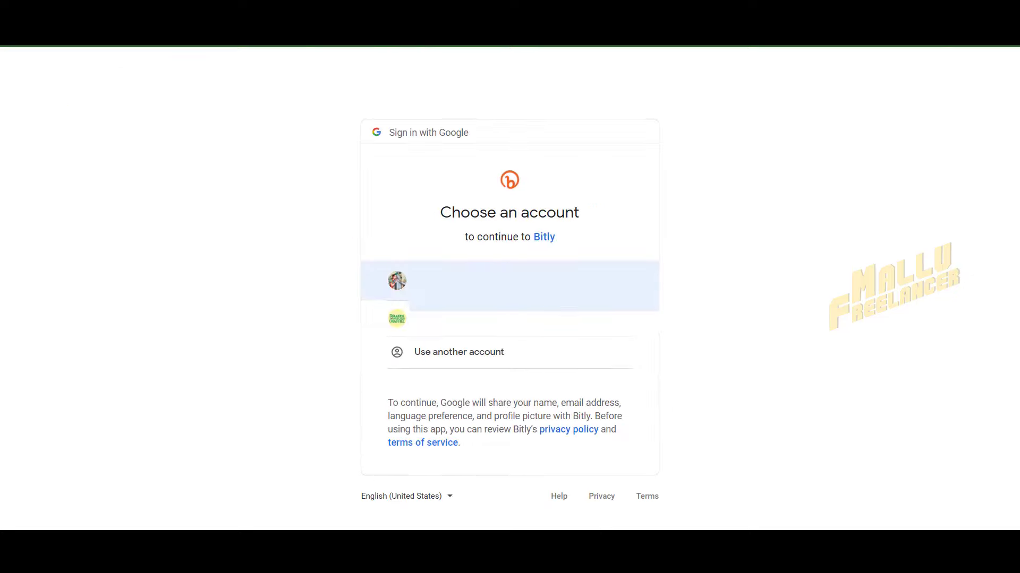
click(515, 299)
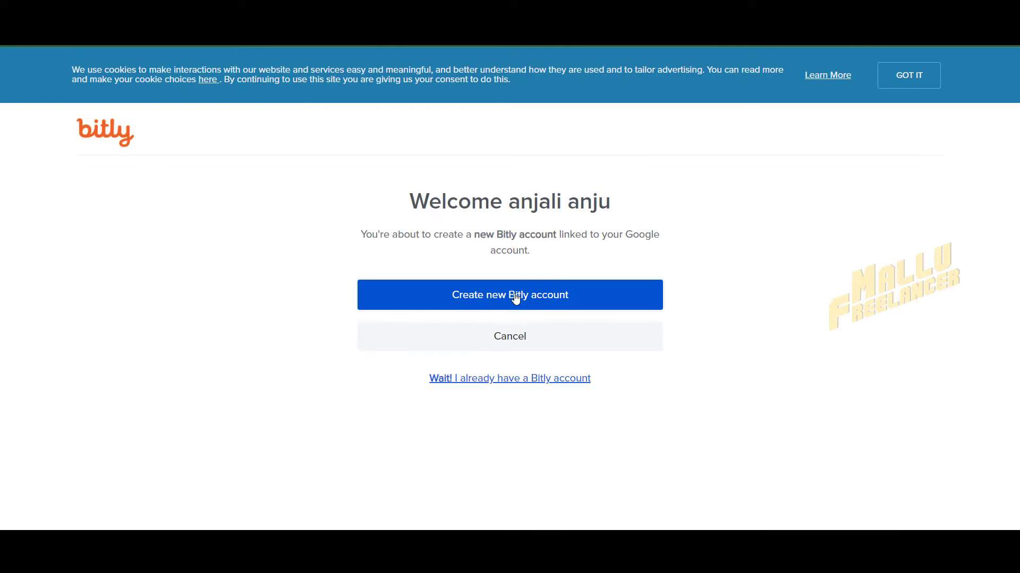
click(515, 295)
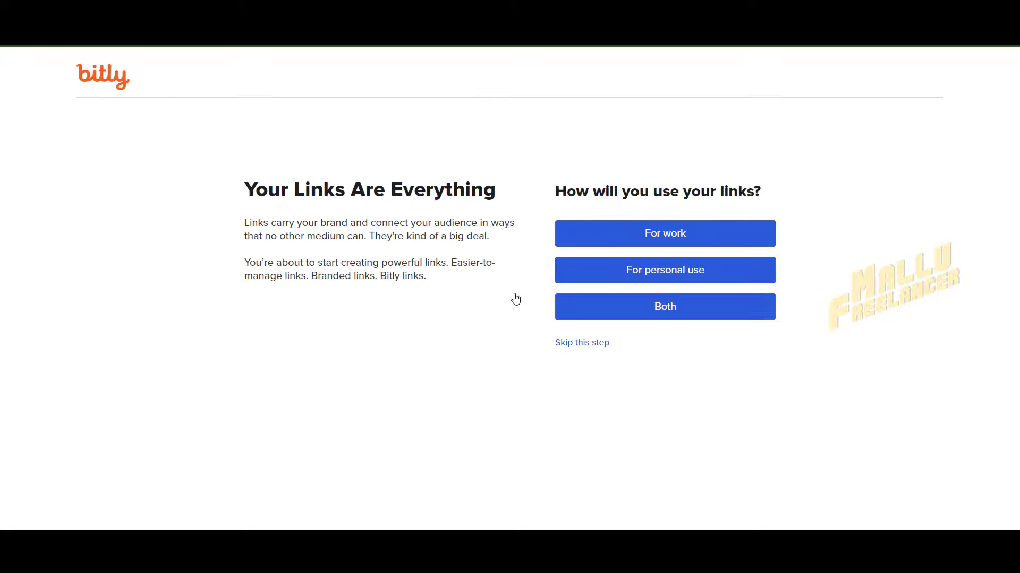
click(581, 343)
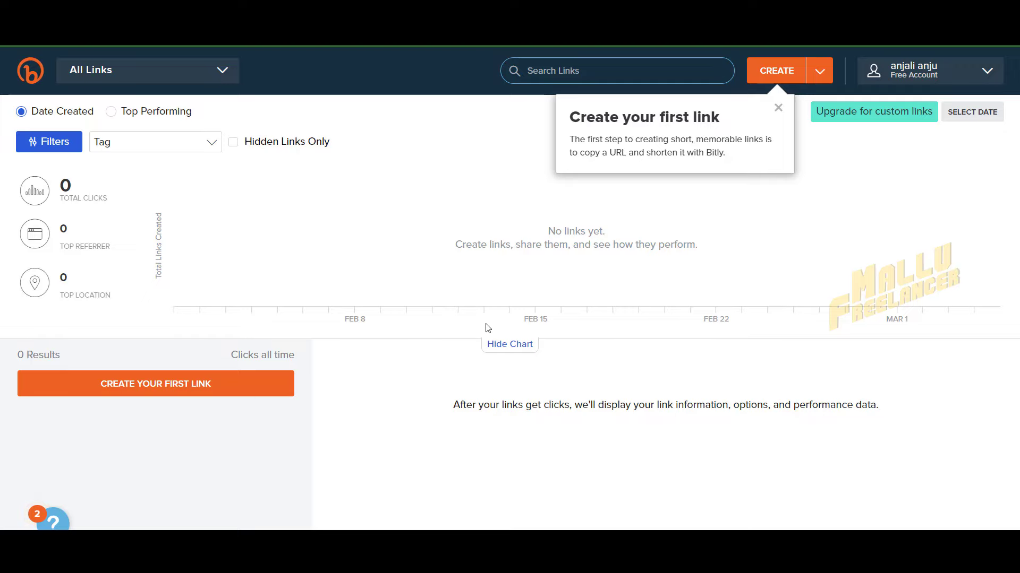
Create the first bit.ly short link from the copied HopLink and dismiss the introductory pop-ups.
click(778, 108)
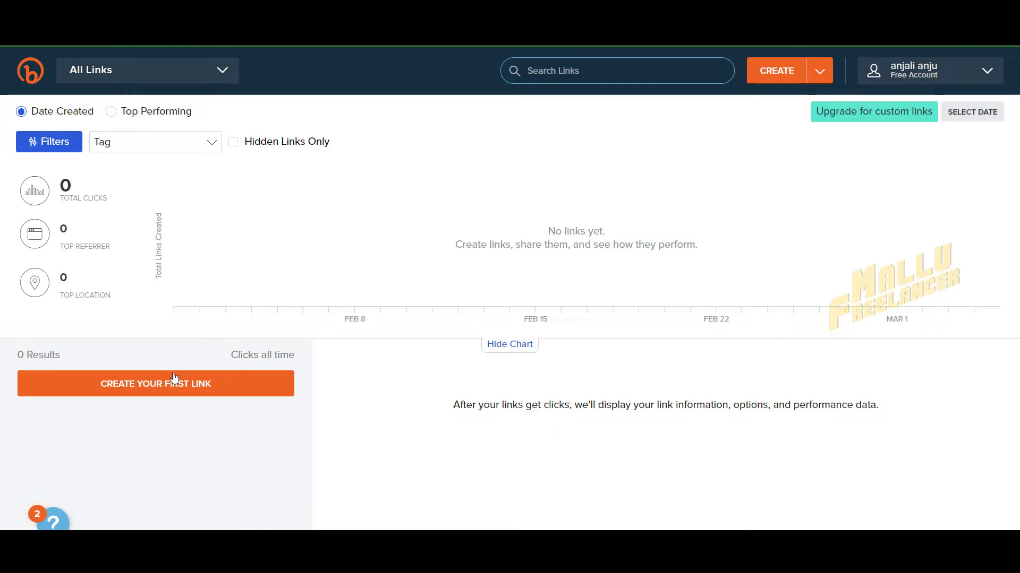
click(150, 387)
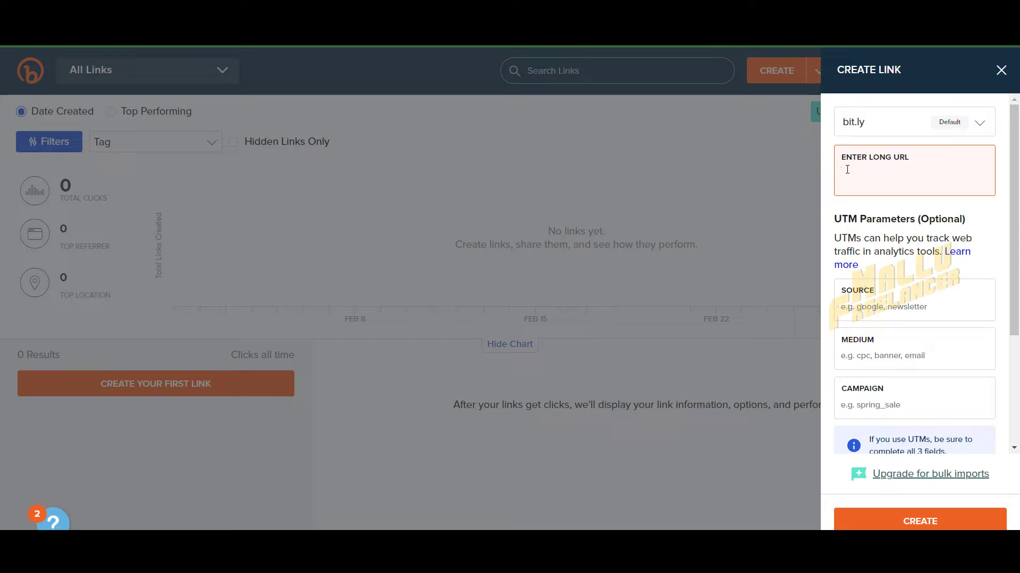
key(ctrl+v)
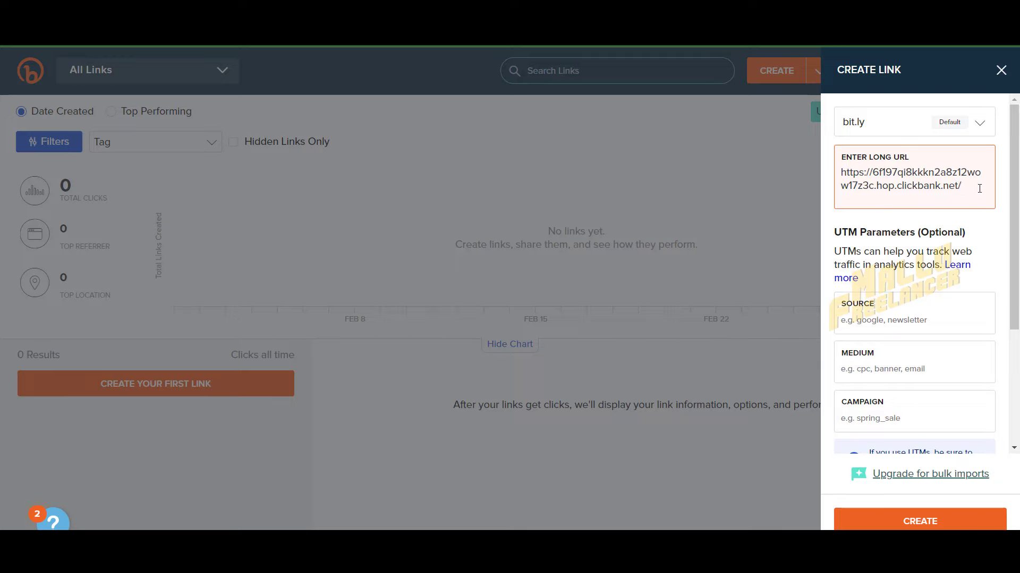
scroll(902, 265, down, 3)
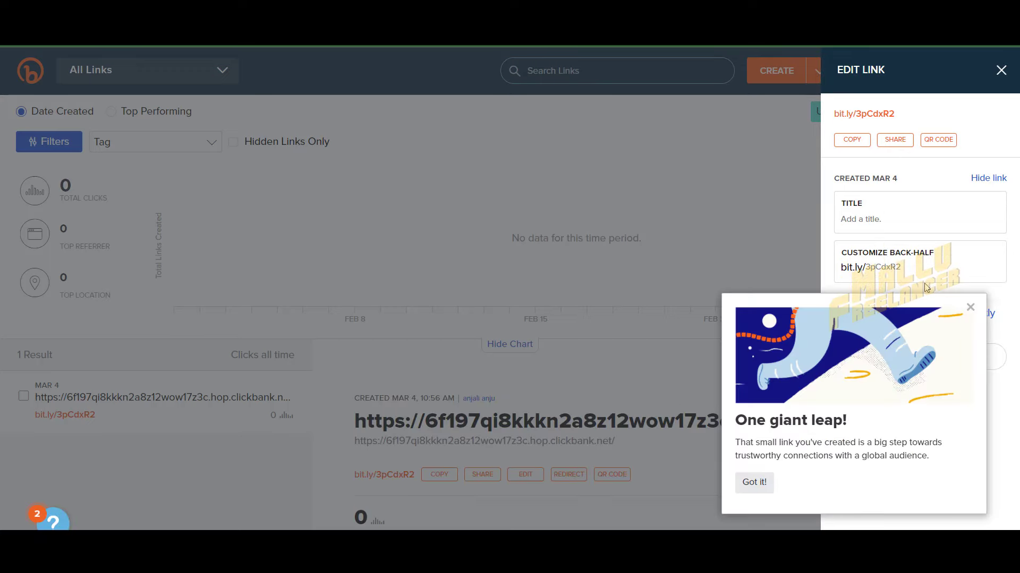
click(970, 308)
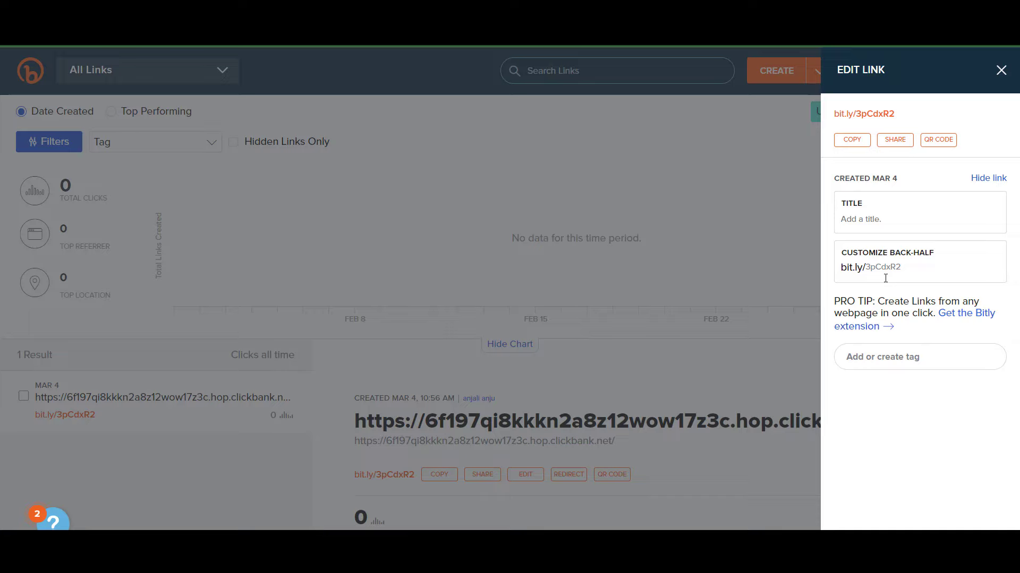
Title the short link Exipure and try to save it with the custom back-half Exipure.
click(868, 219)
text(E)
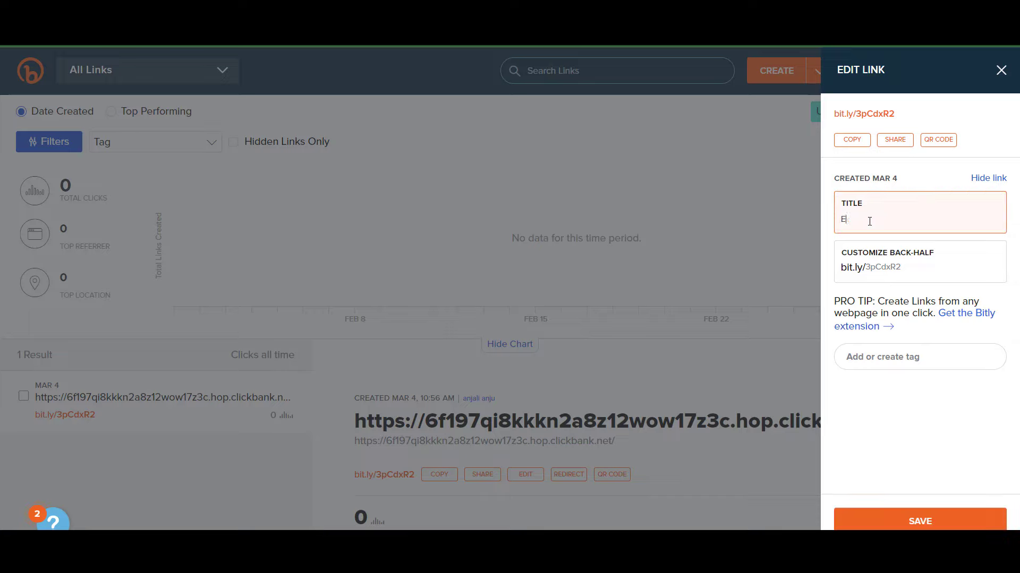
text(xipure)
drag(869, 267, 979, 273)
key(BackSpace)
key(BackSpace)
text(Exipure)
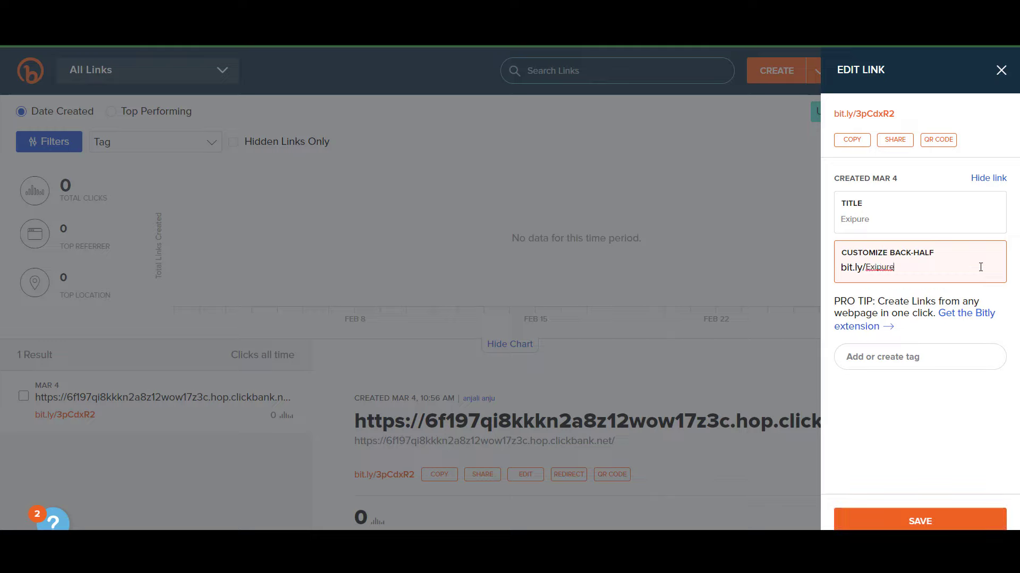
click(827, 271)
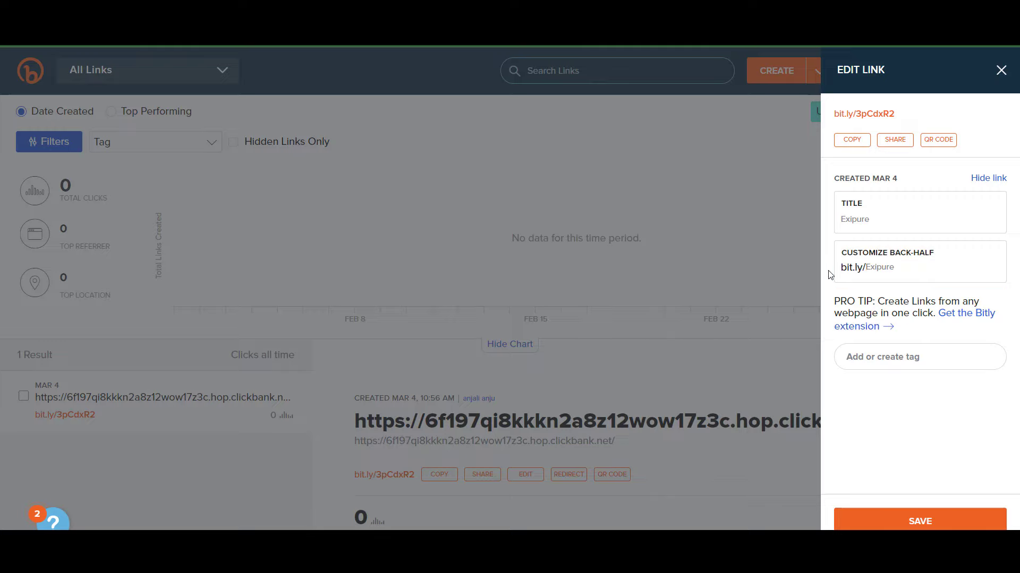
click(922, 526)
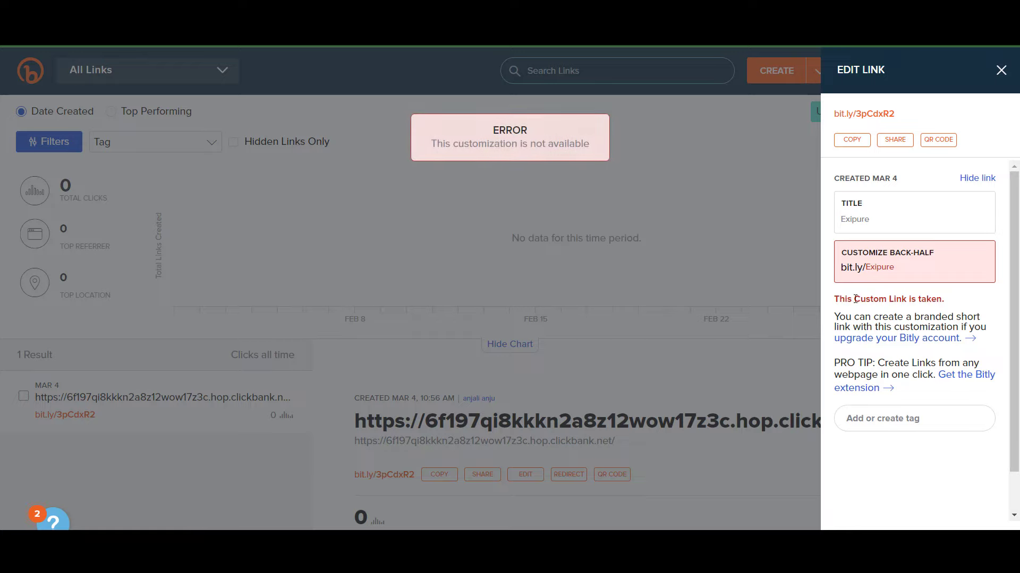
Change the link's custom back-half to Exipure4Buy and save it.
drag(854, 299, 944, 300)
click(967, 302)
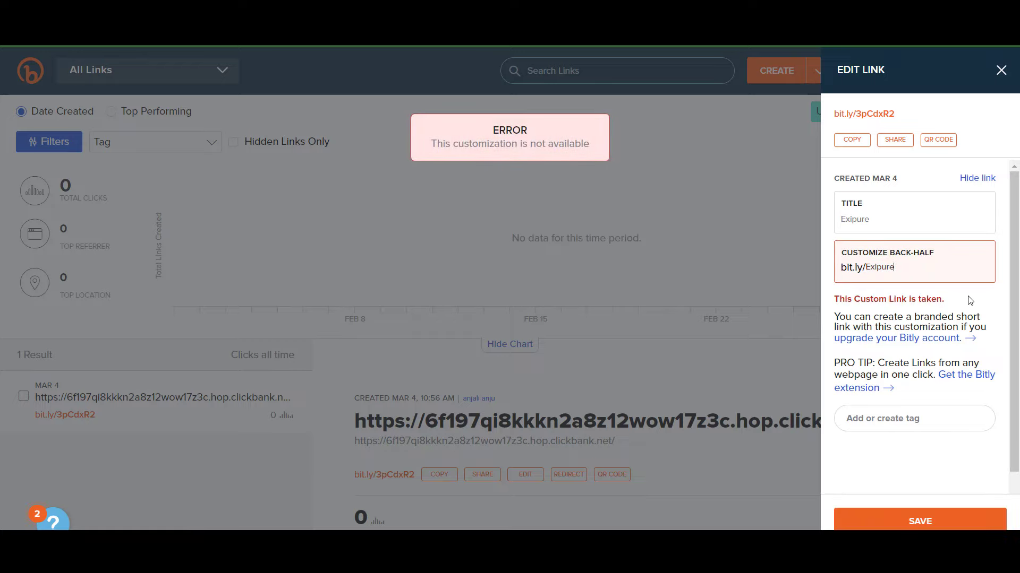
click(901, 267)
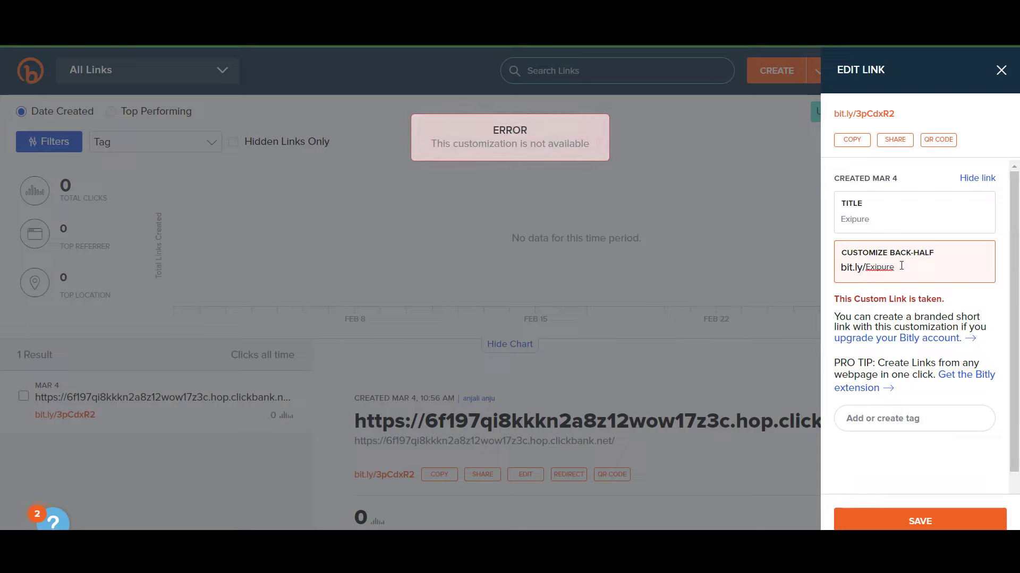
text(4)
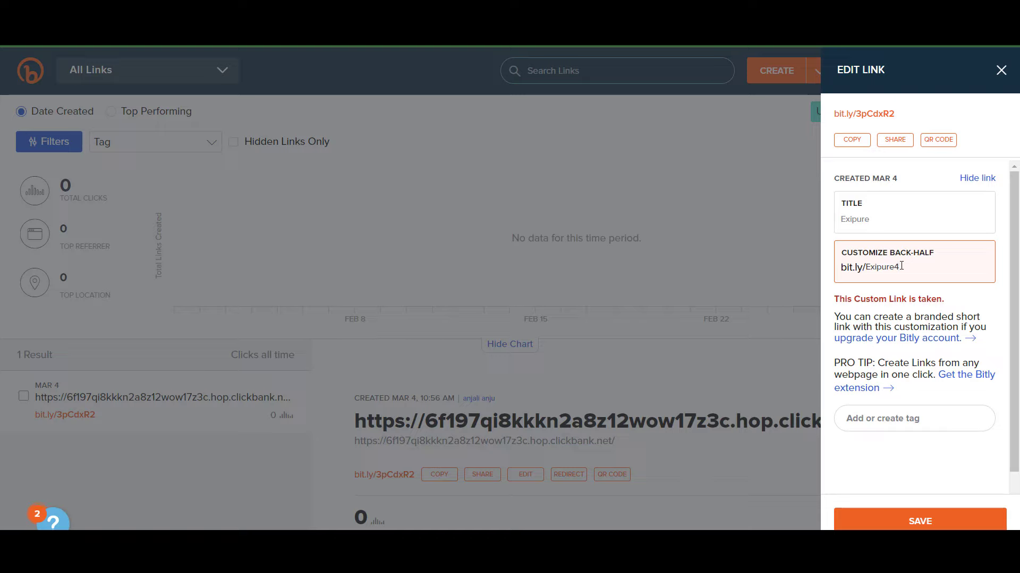
text(Buy)
click(917, 519)
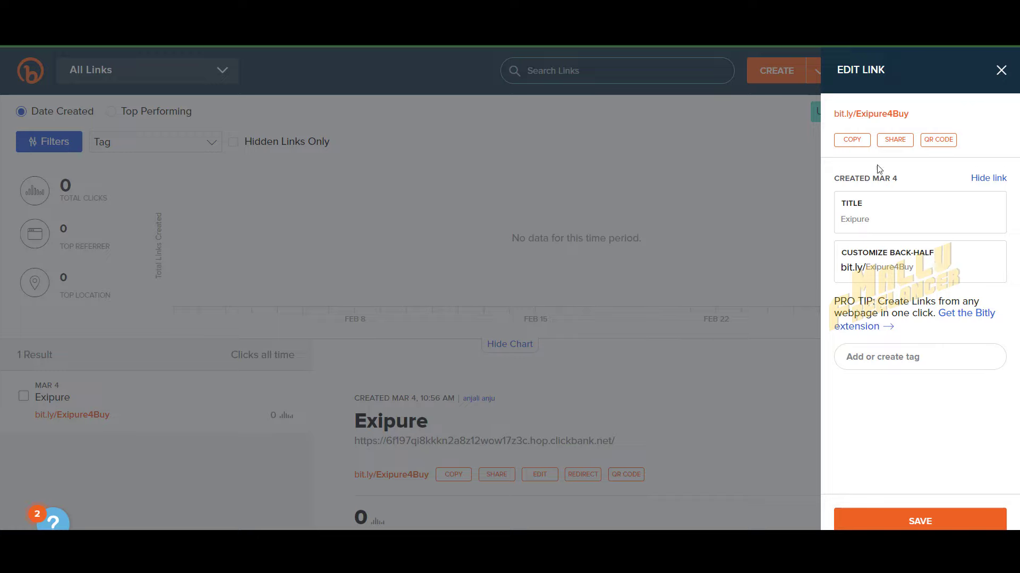
click(891, 269)
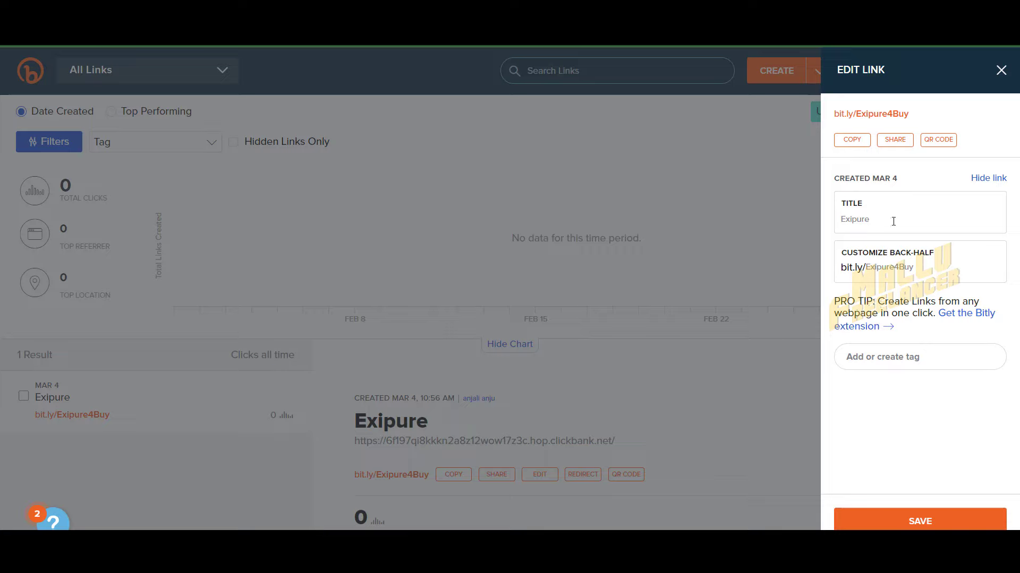